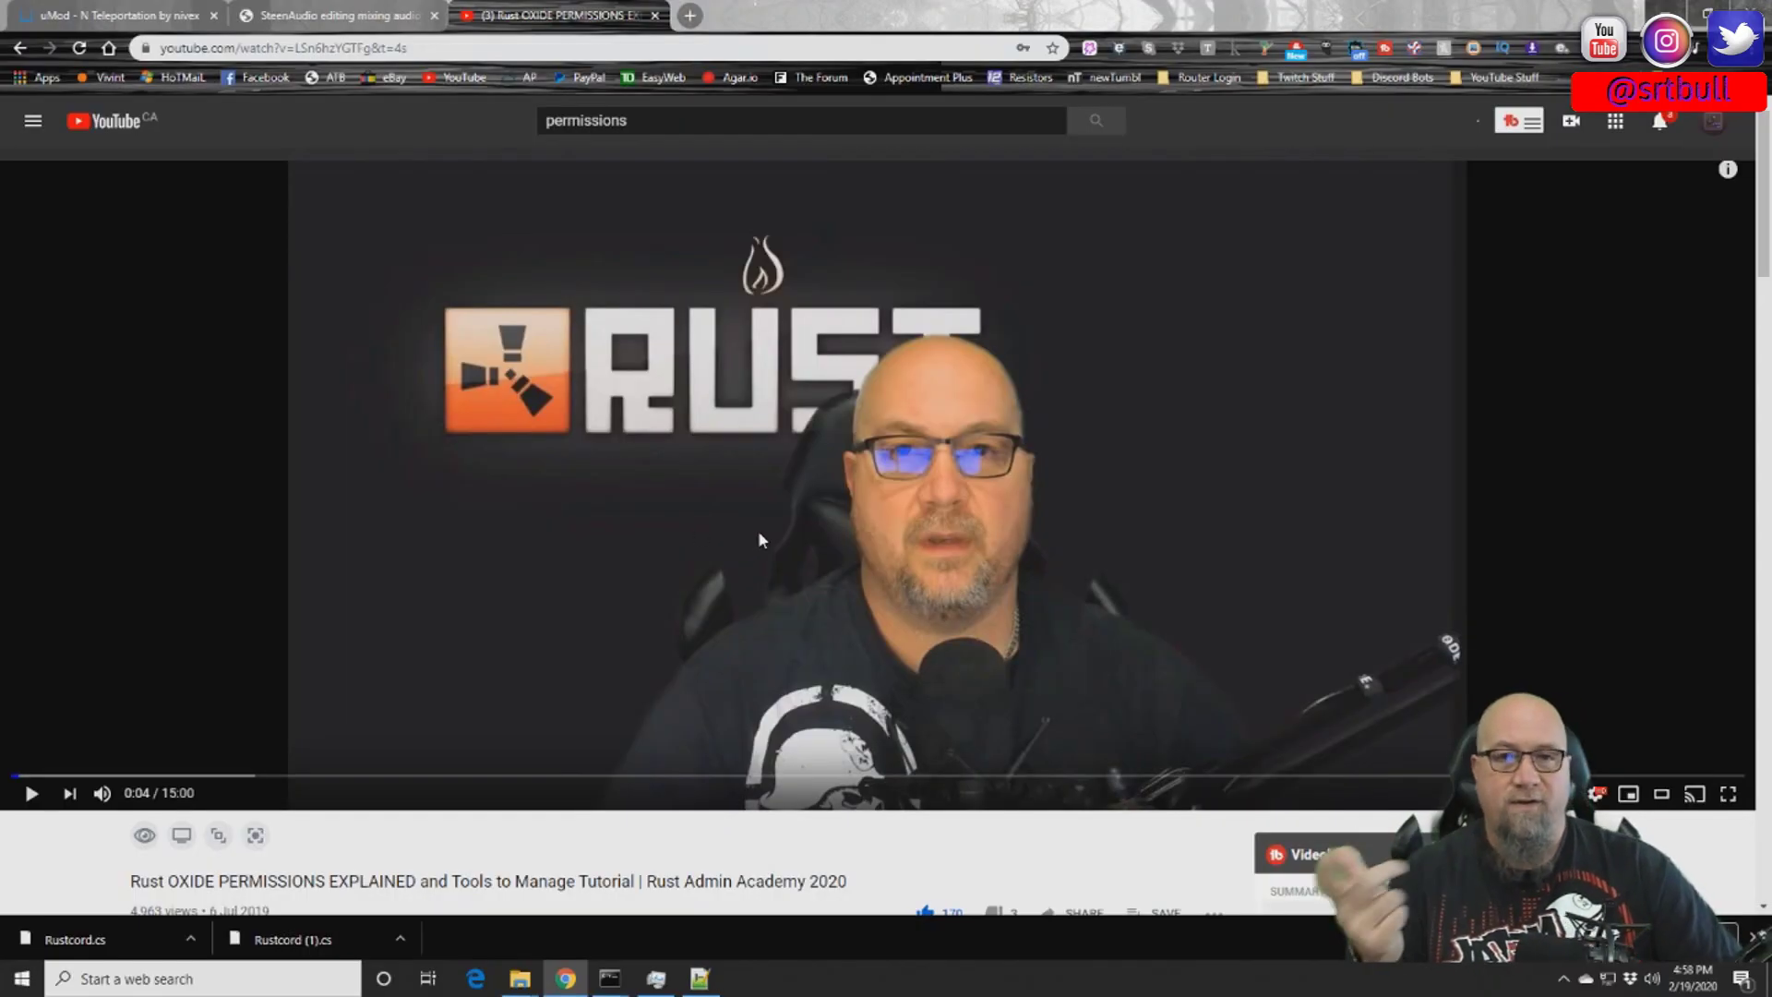
scroll(778, 532, down, 2)
scroll(777, 533, down, 2)
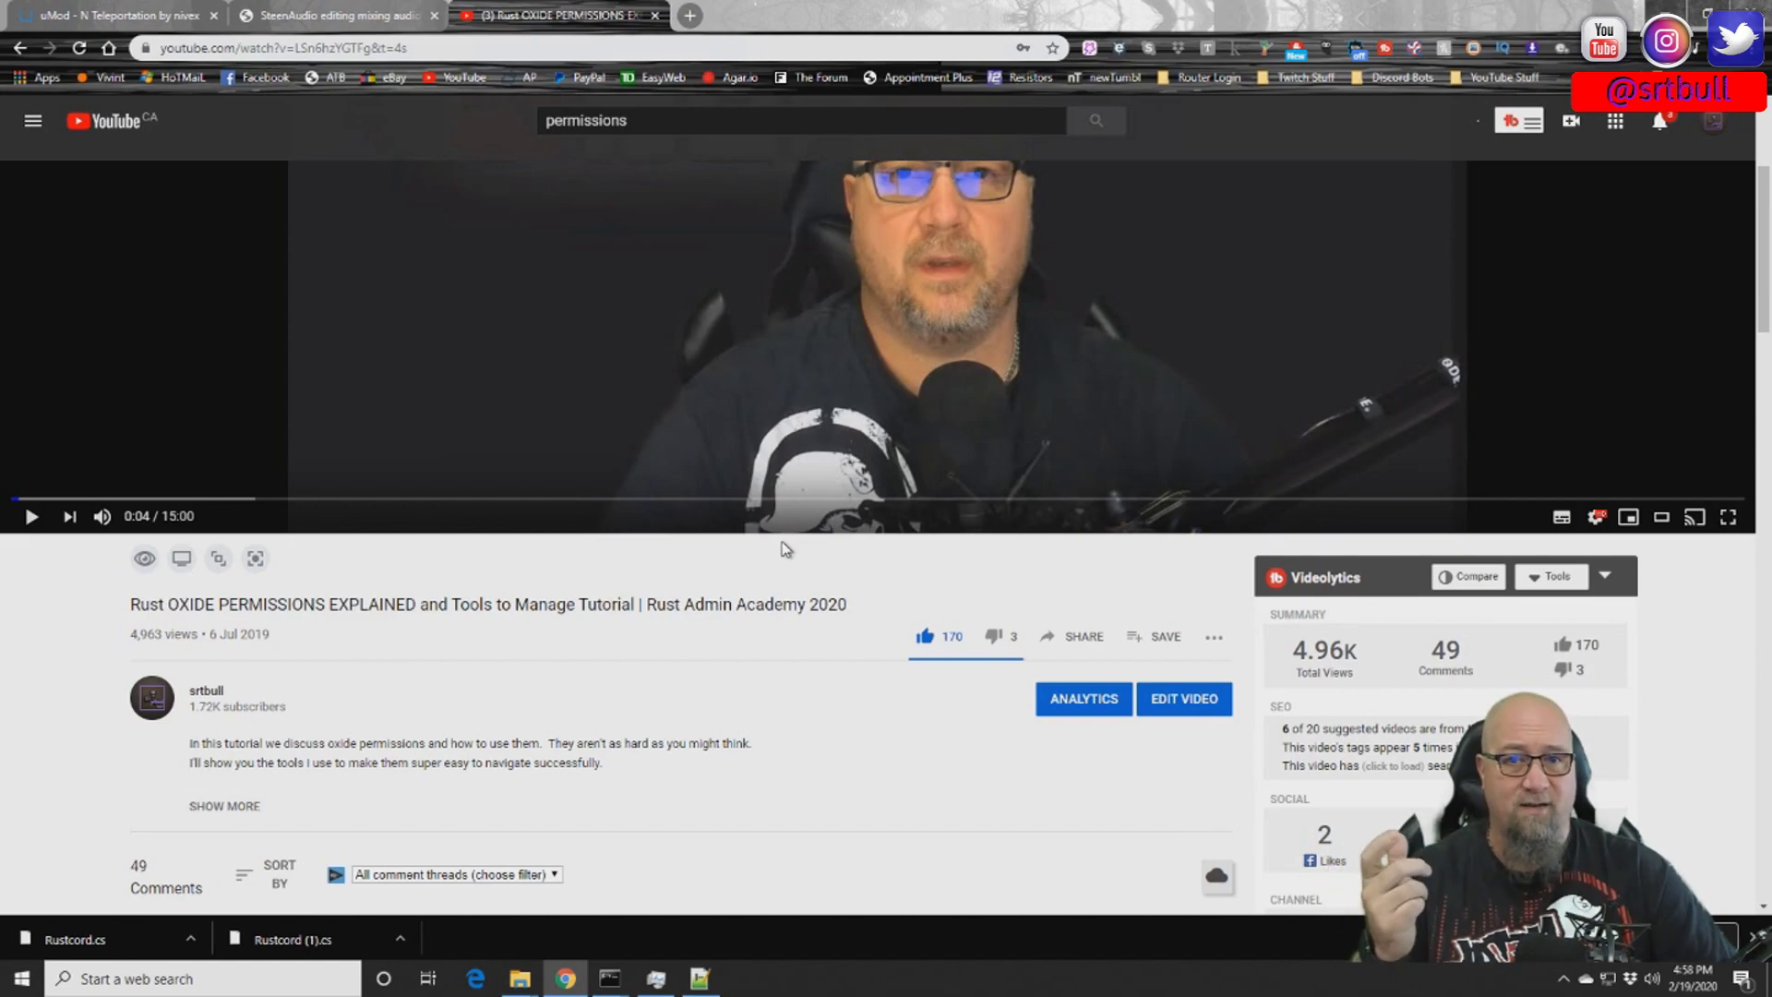
scroll(780, 559, down, 2)
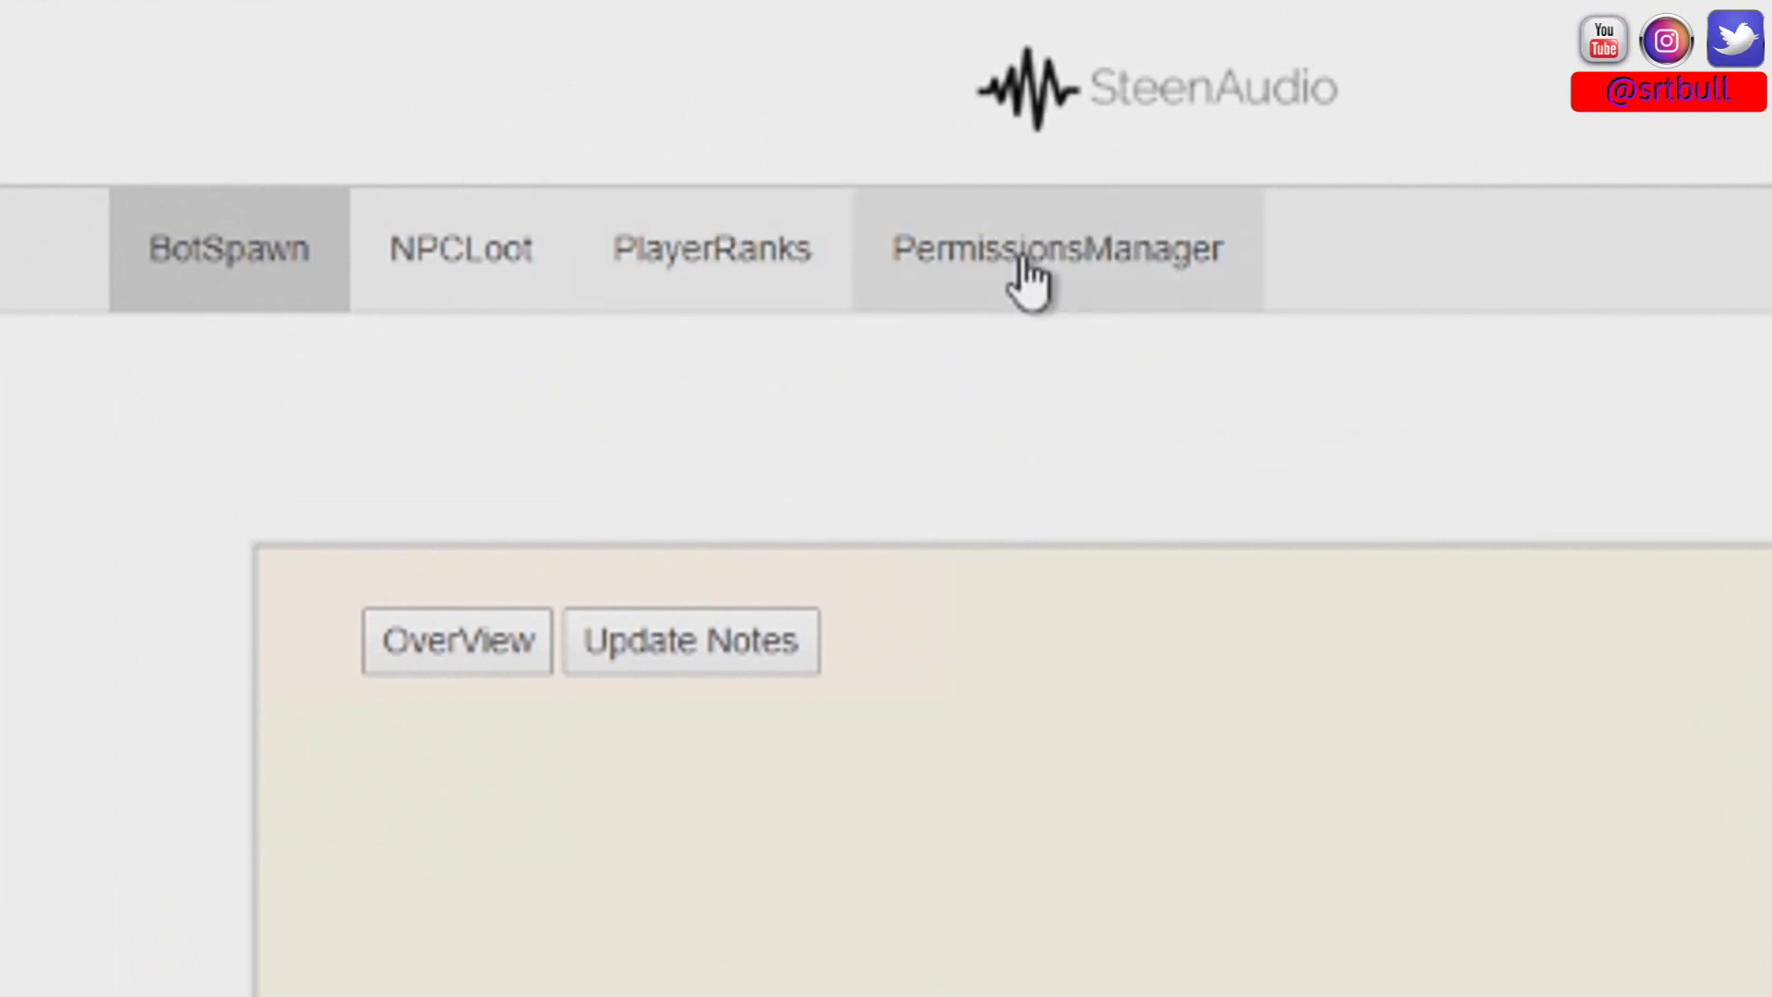
- View the PermissionsManager V 2.0.2 plugin page, then switch to the Audio Services home tab
click(1073, 270)
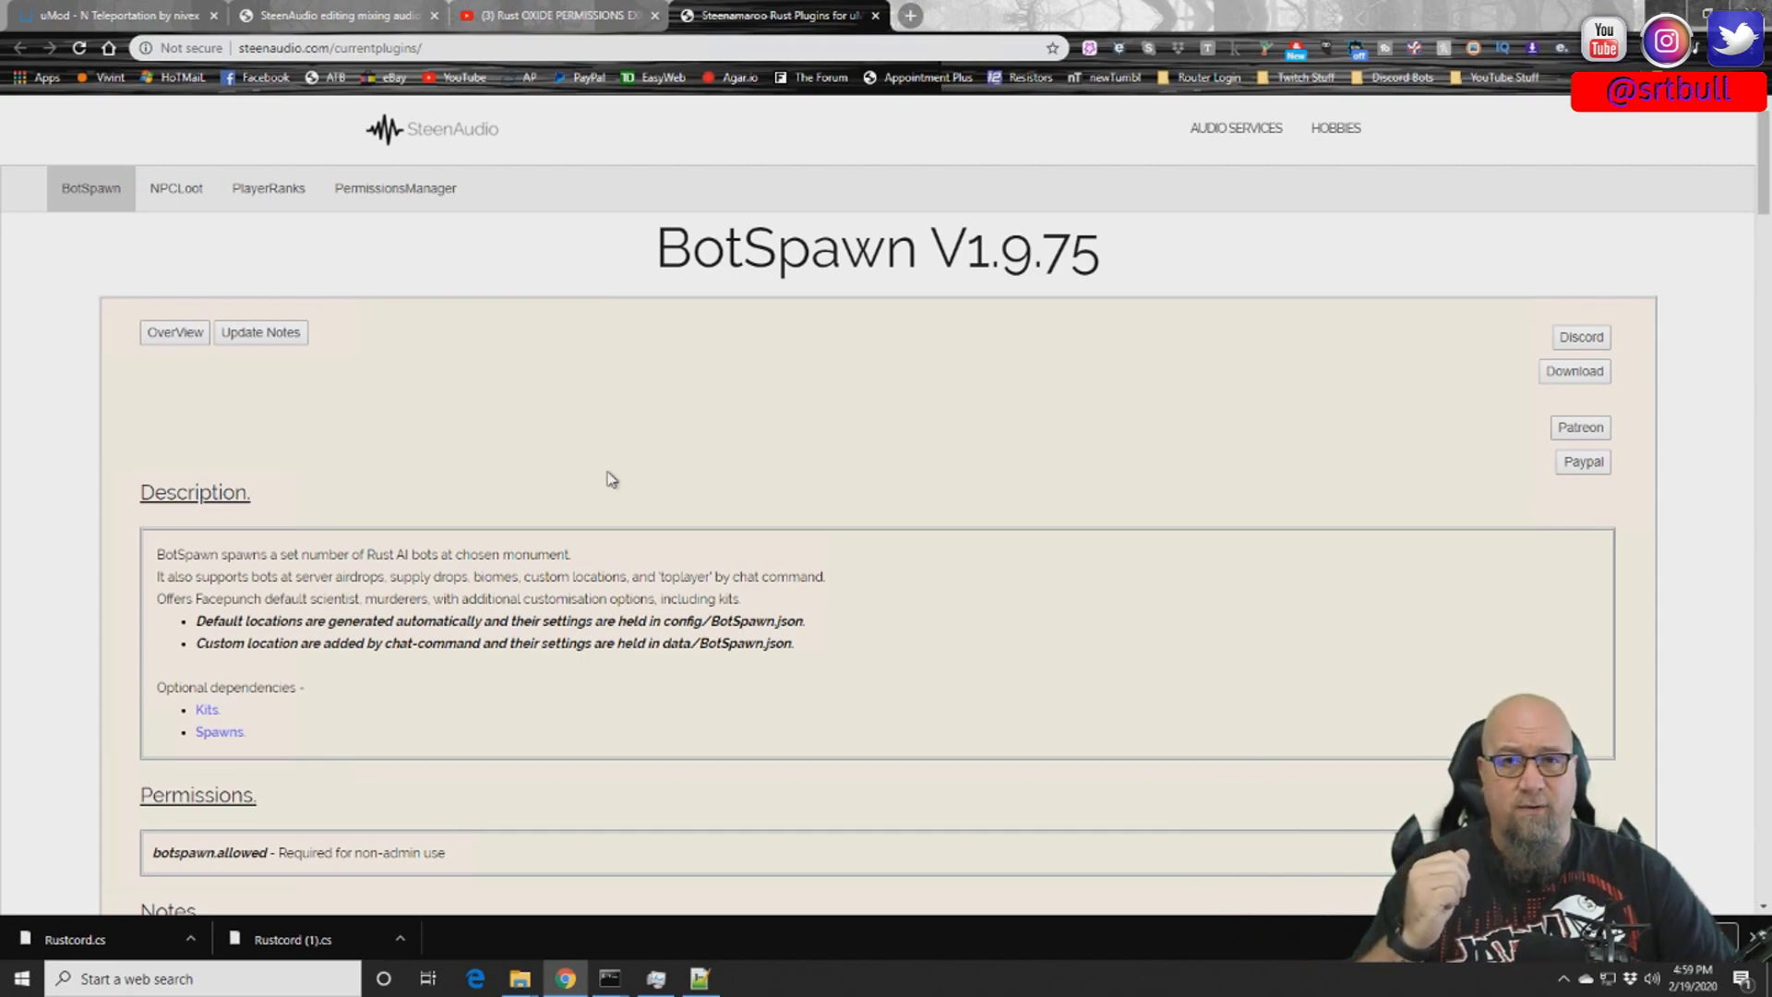
click(394, 188)
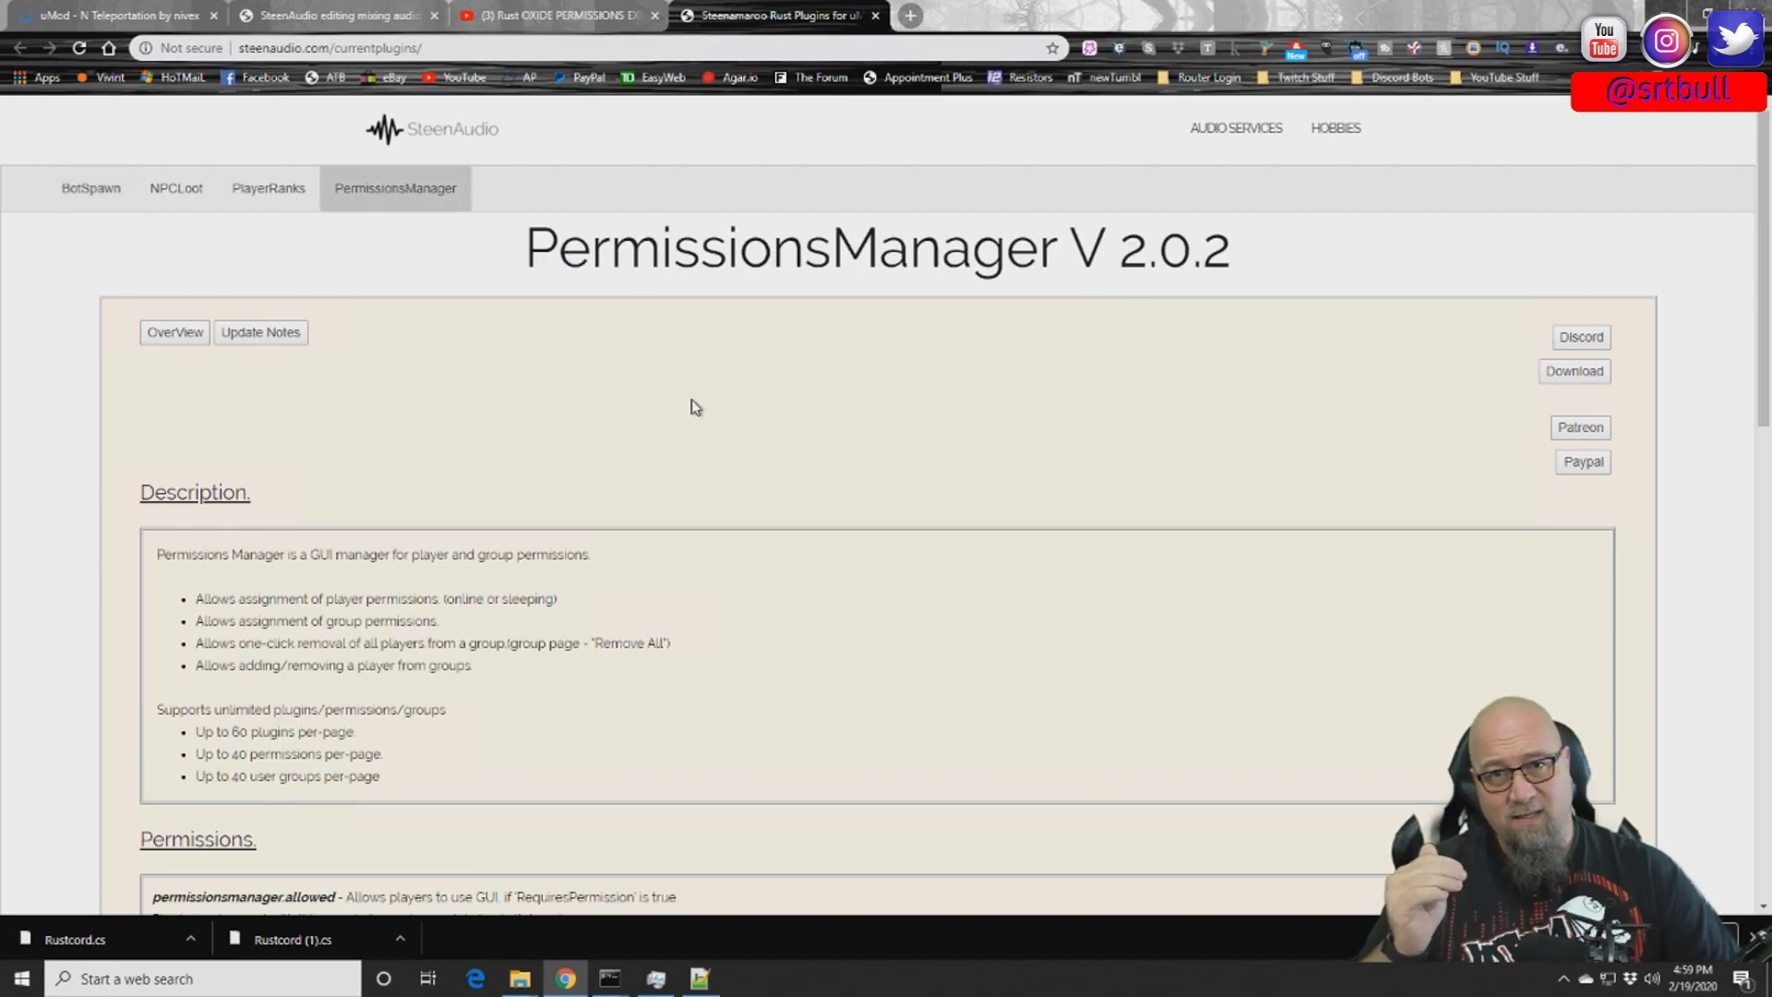
key(ctrl+2)
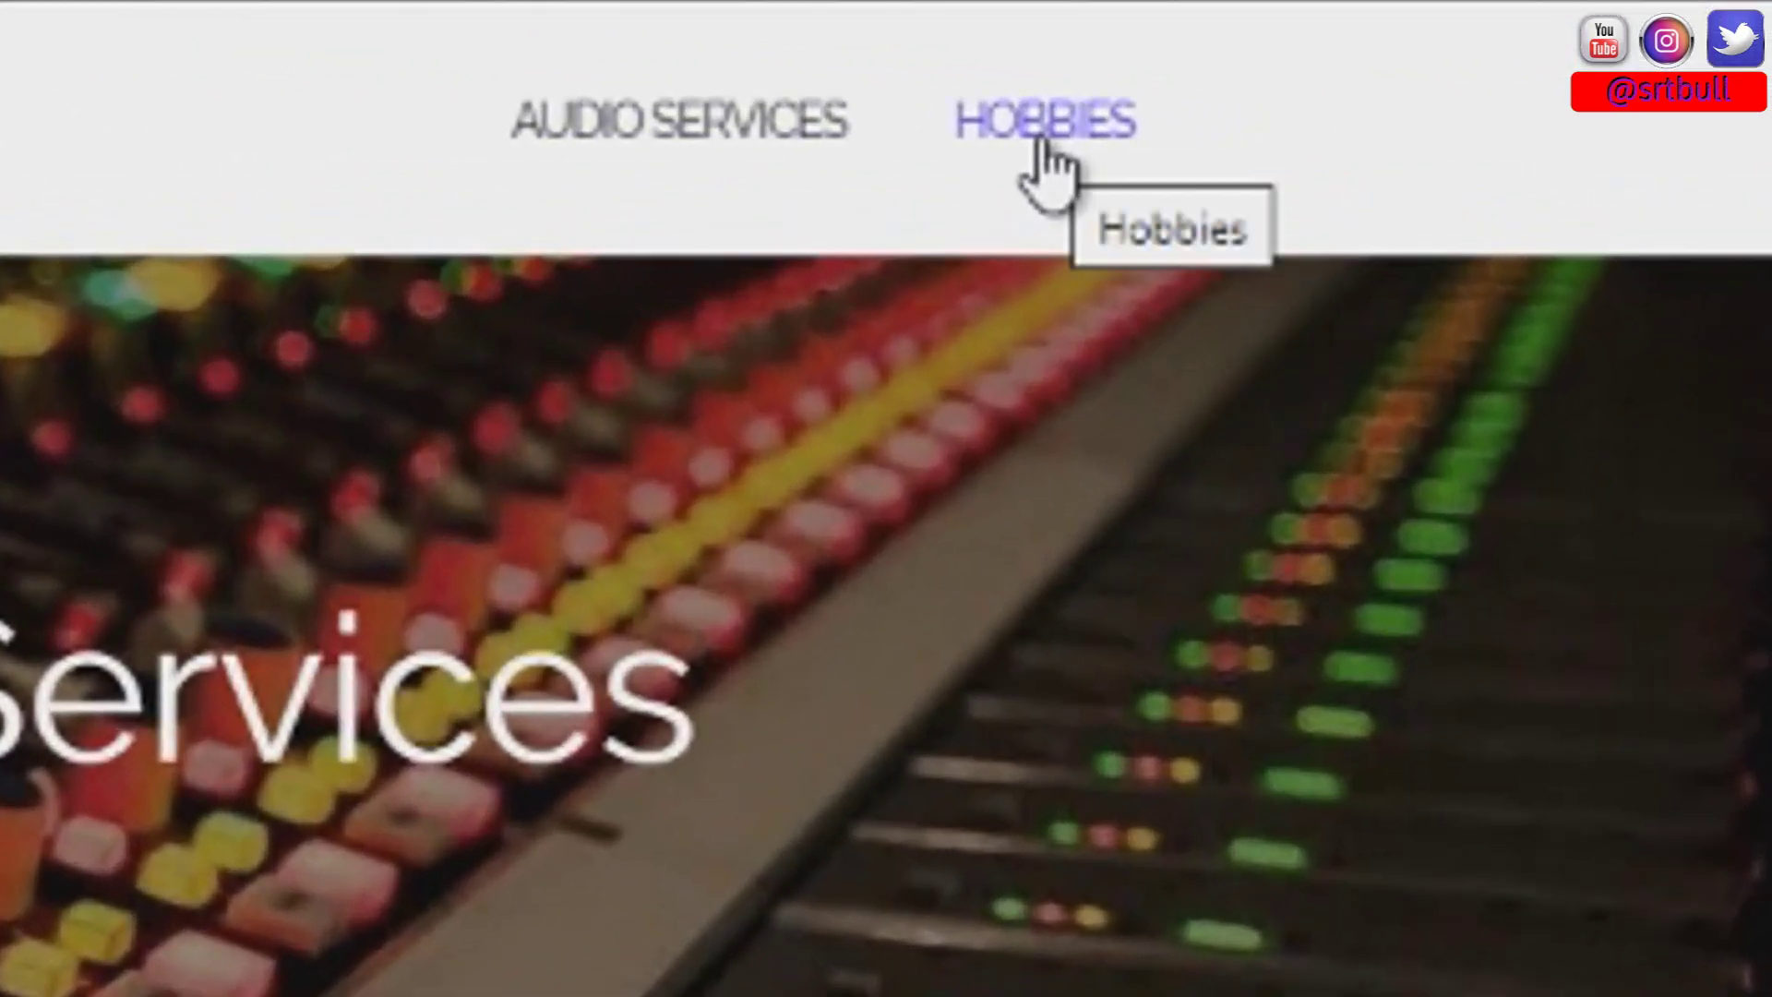
- Go to Hobbies and Projects, then open the Rust plugins page showing BotSpawn V1.9.75
click(1045, 121)
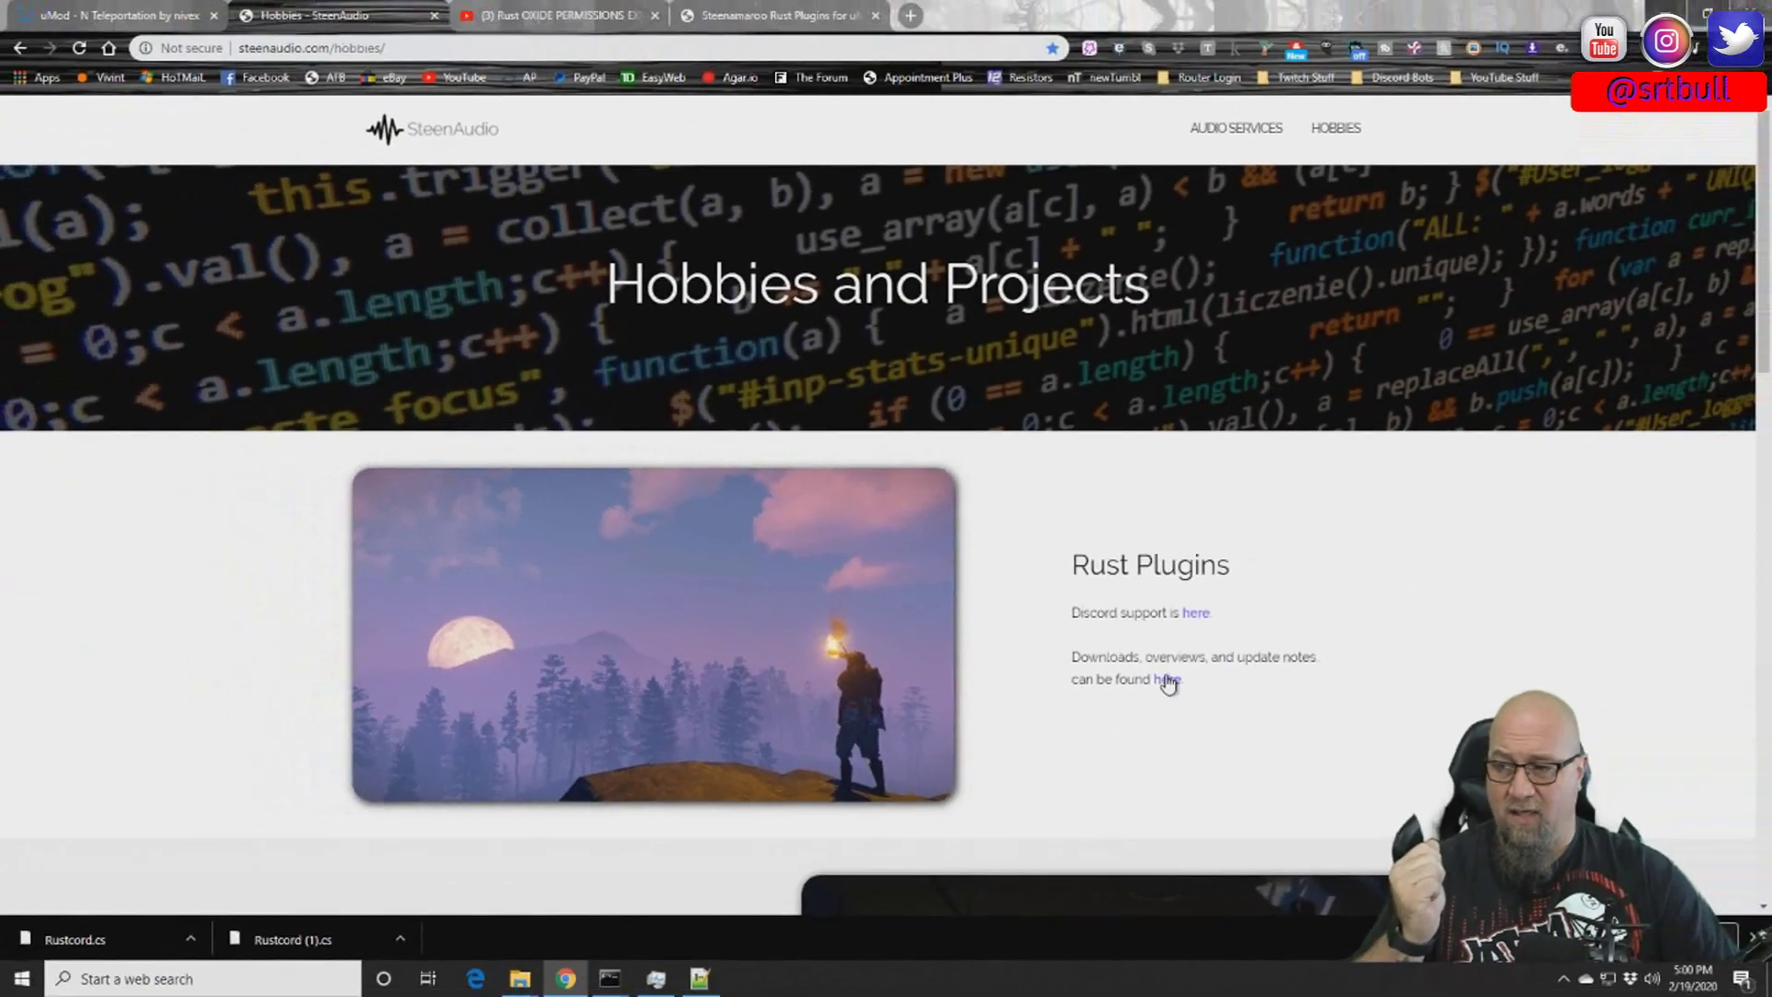
click(1170, 683)
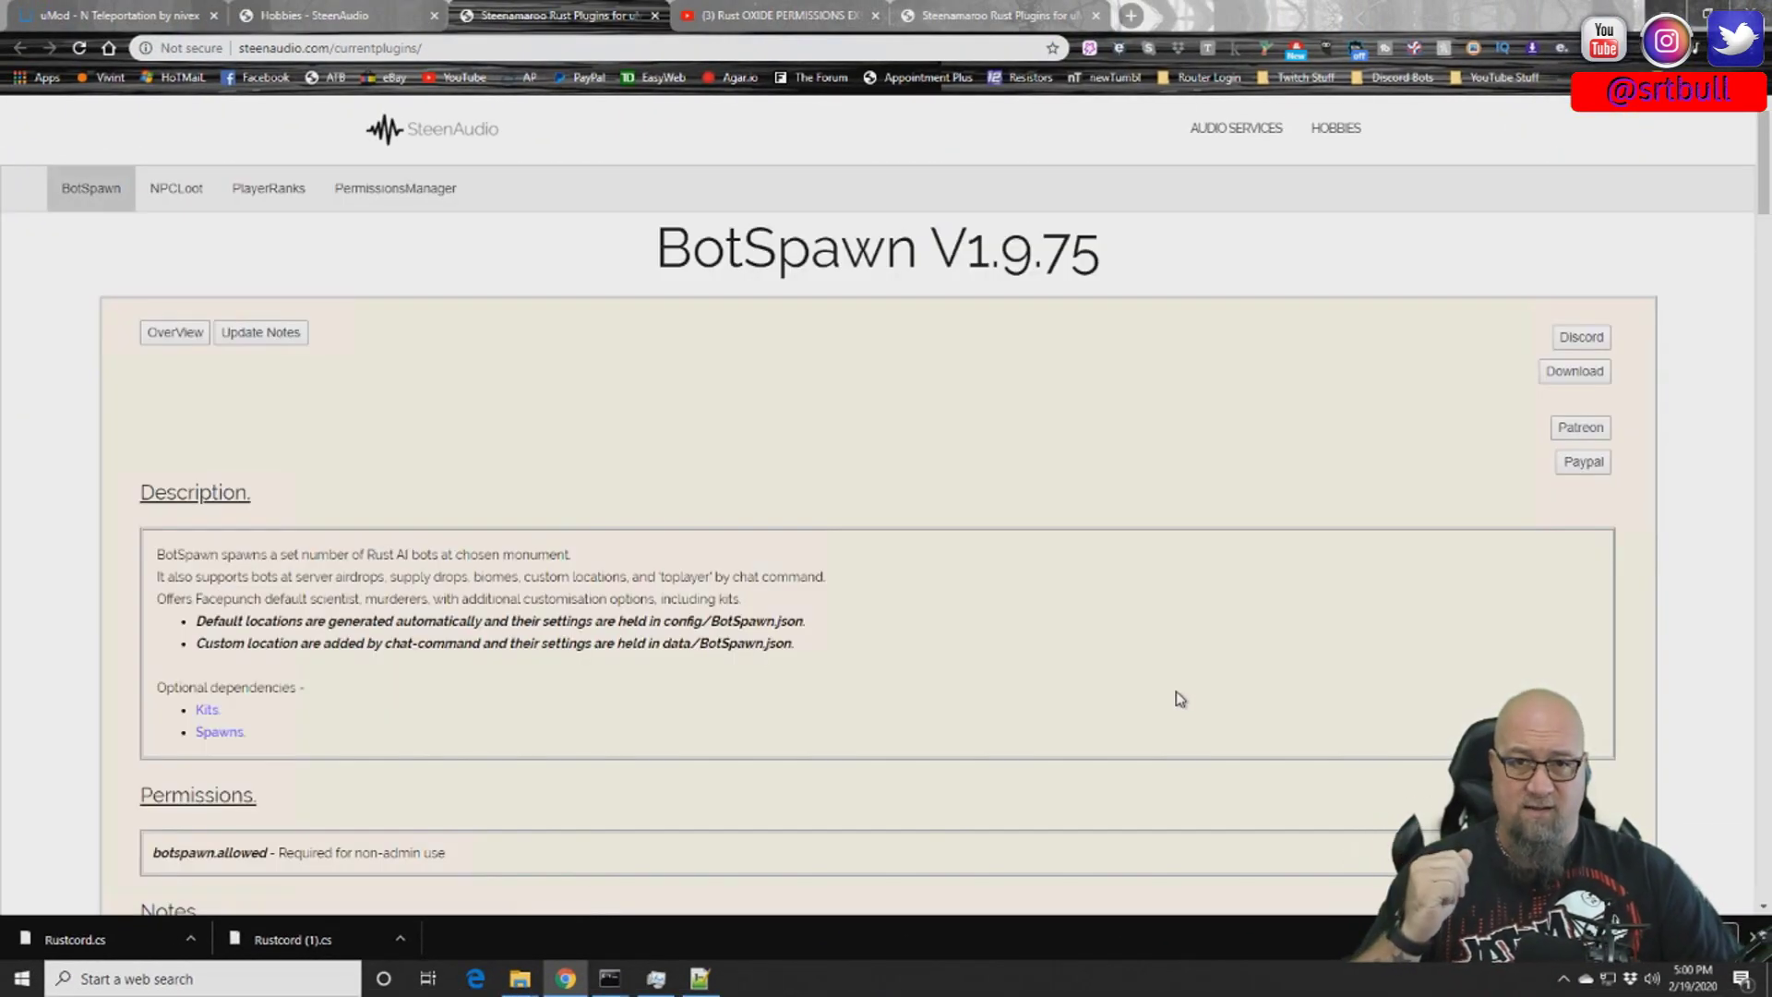